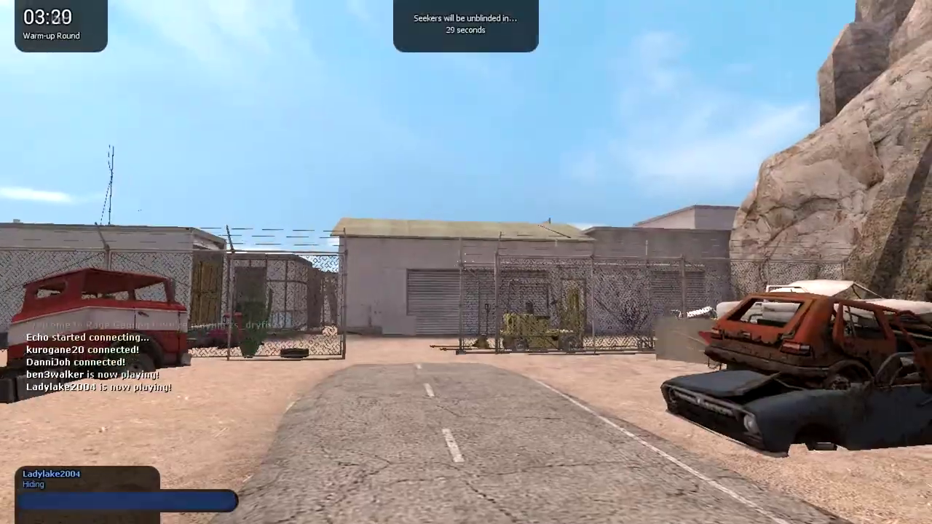
key("w")
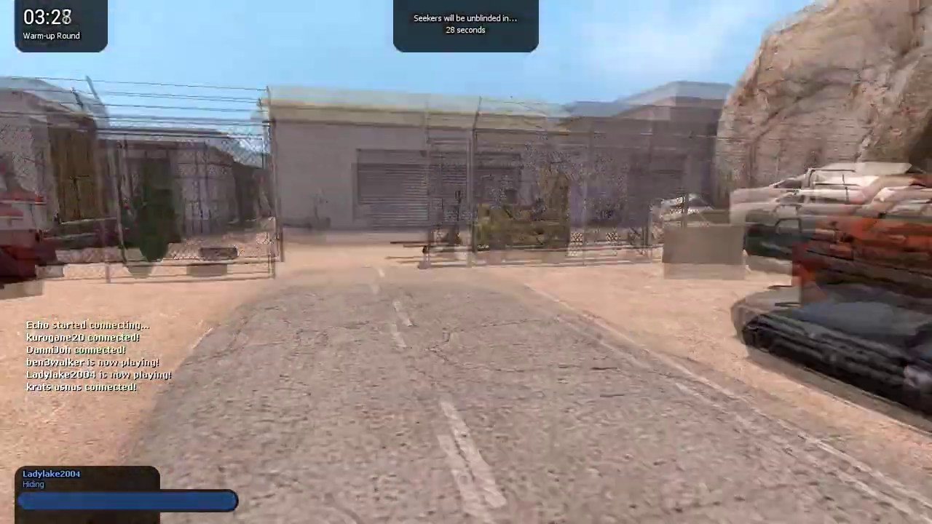
key("w")
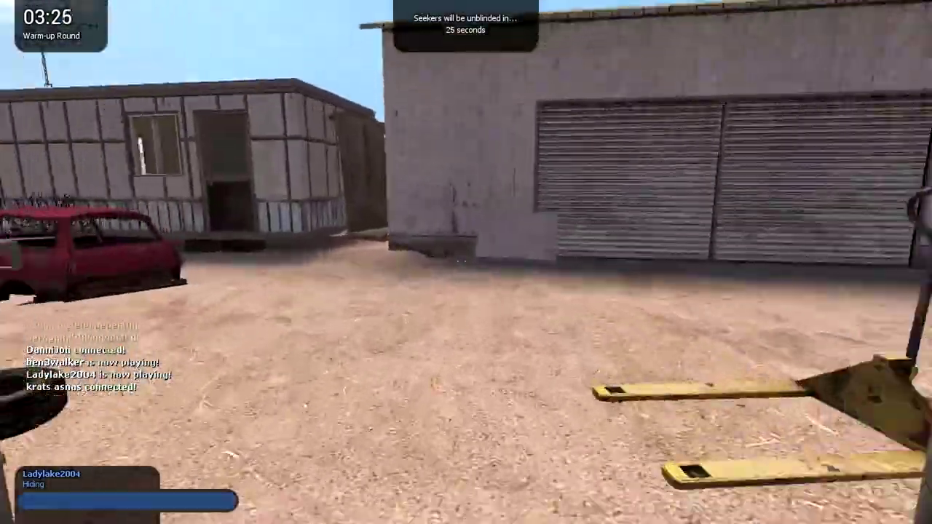
key("w")
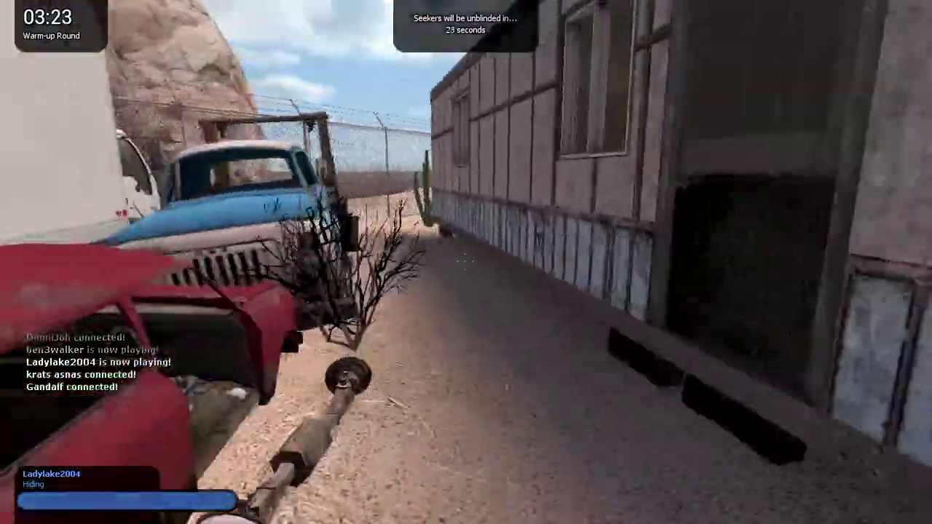
key("w")
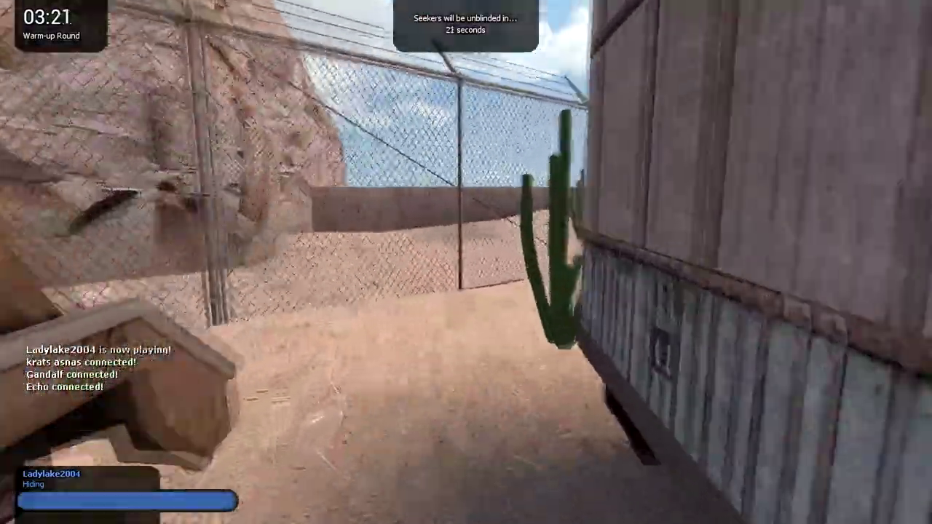
key("w")
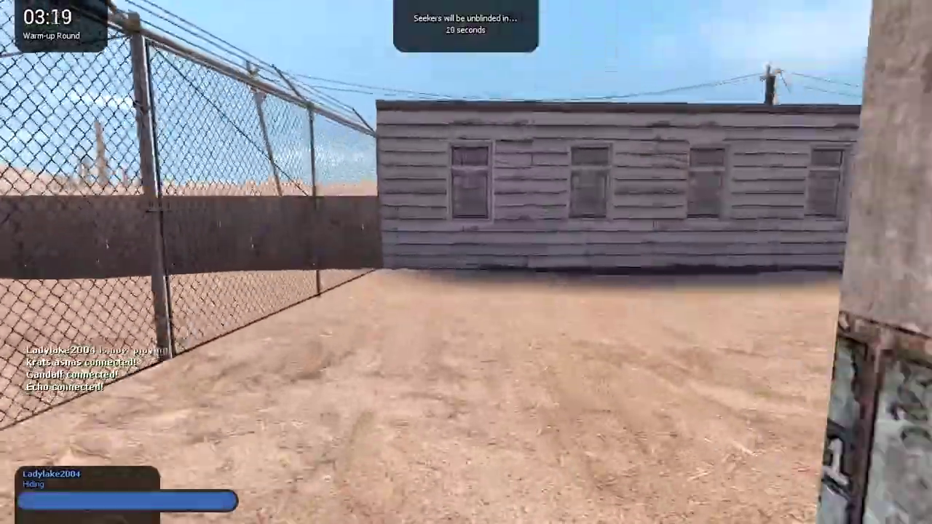
key("w")
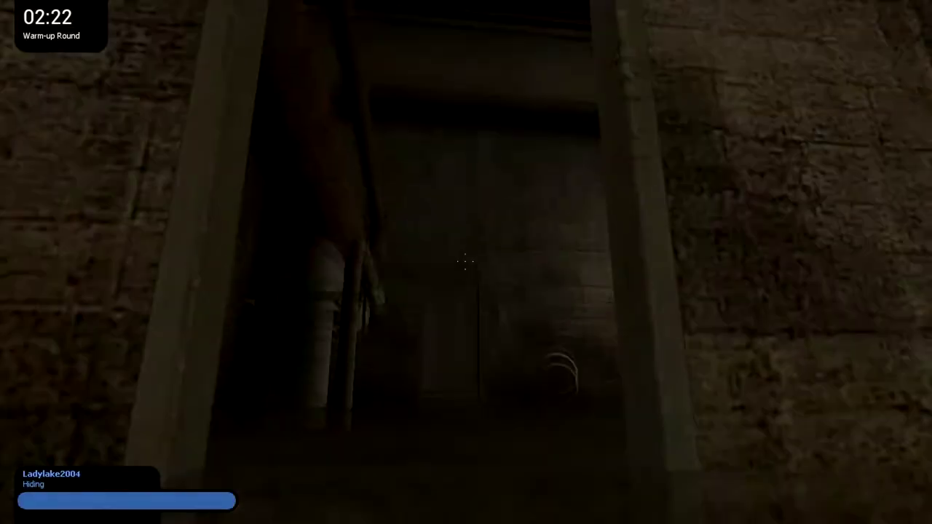
key("w")
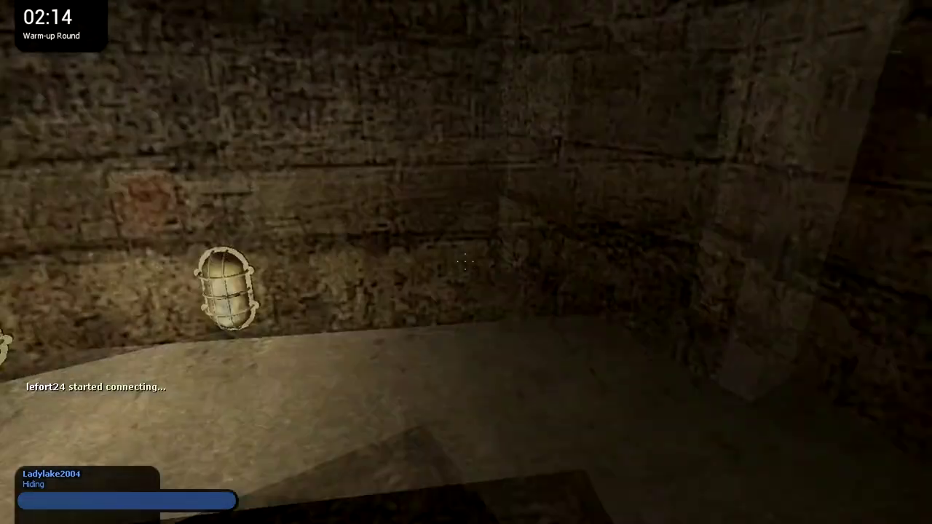
key("w")
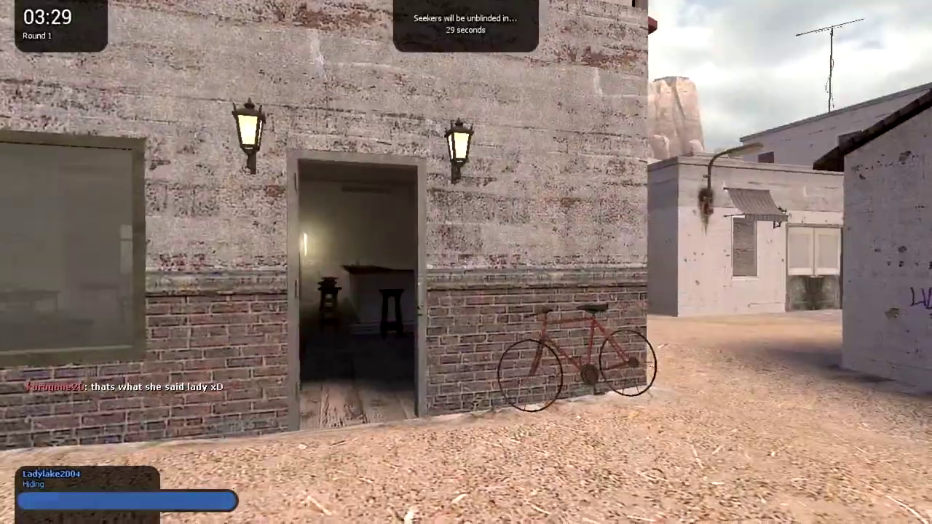
key("w")
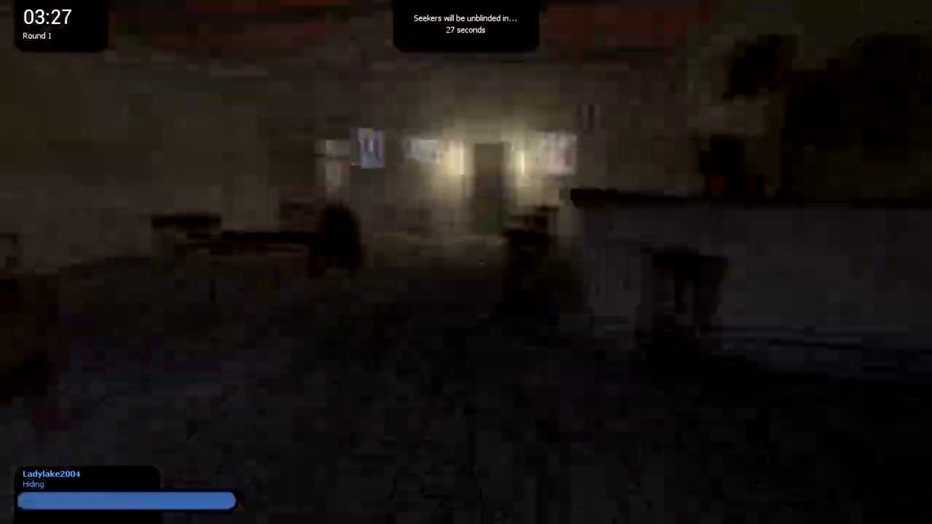
key("w")
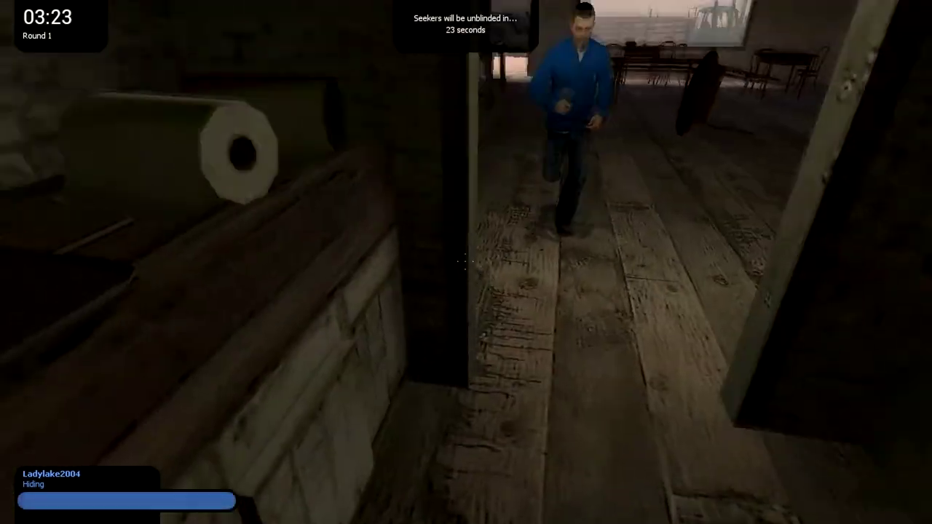
key("w")
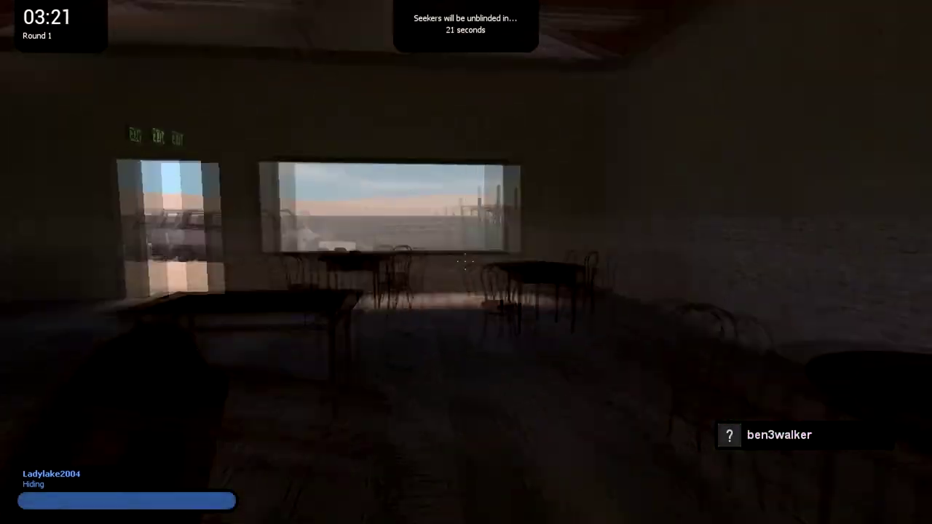
key("w")
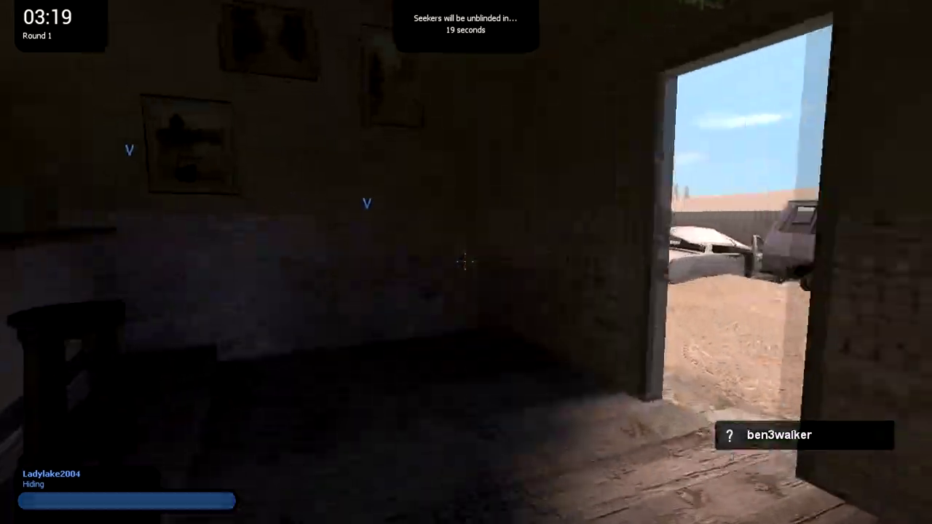
key("w")
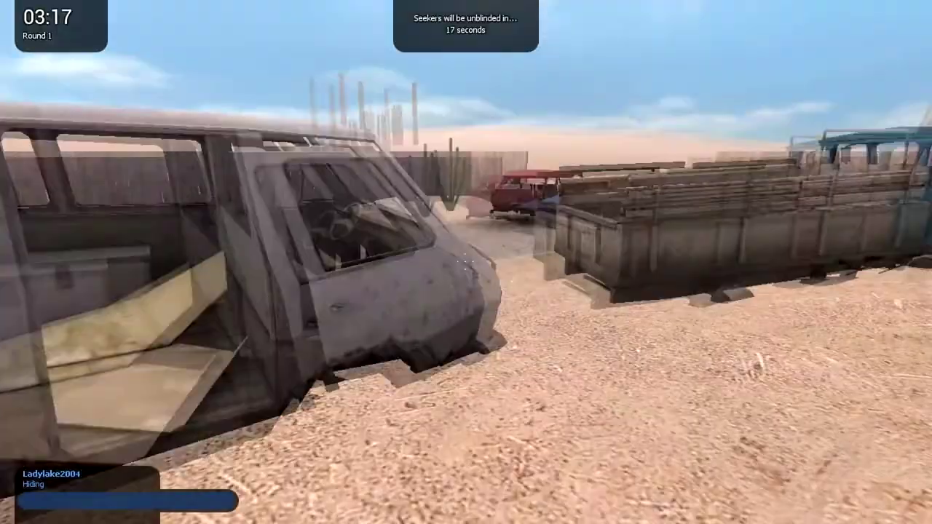
key("w")
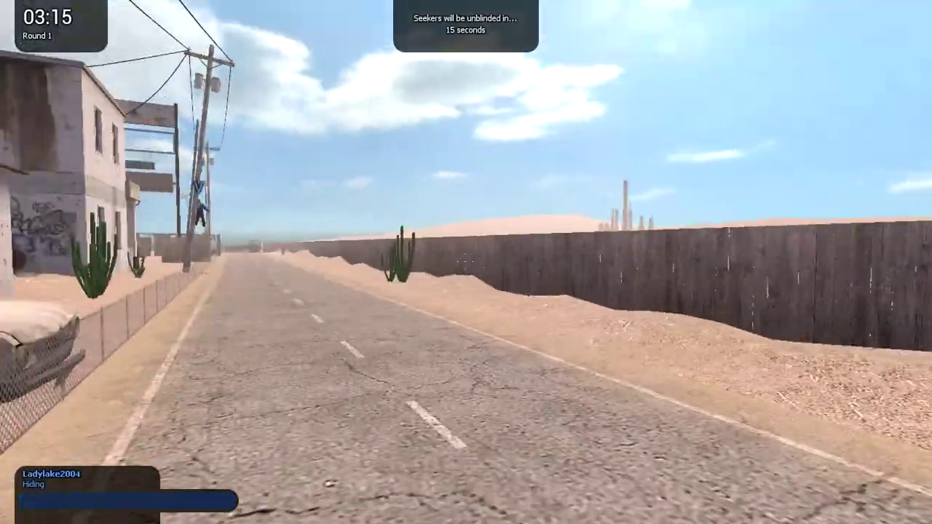
key("w")
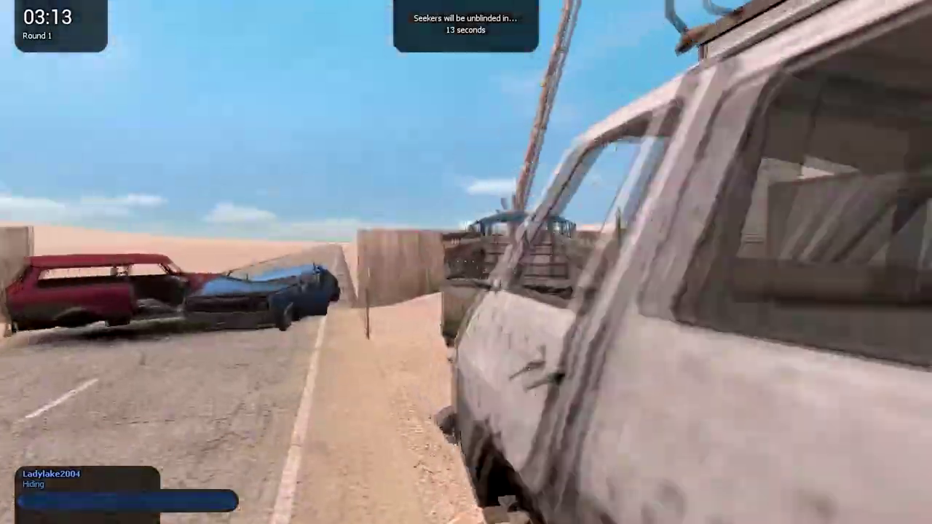
key("w")
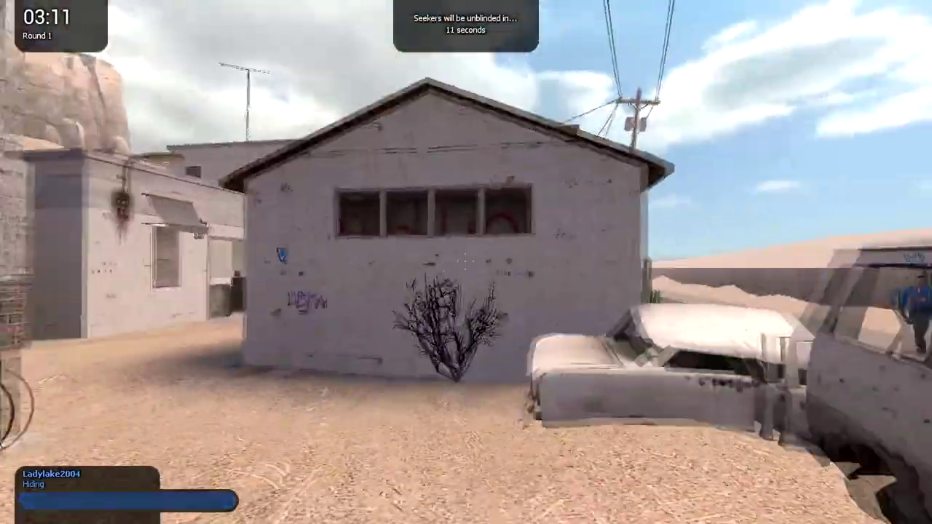
key("w")
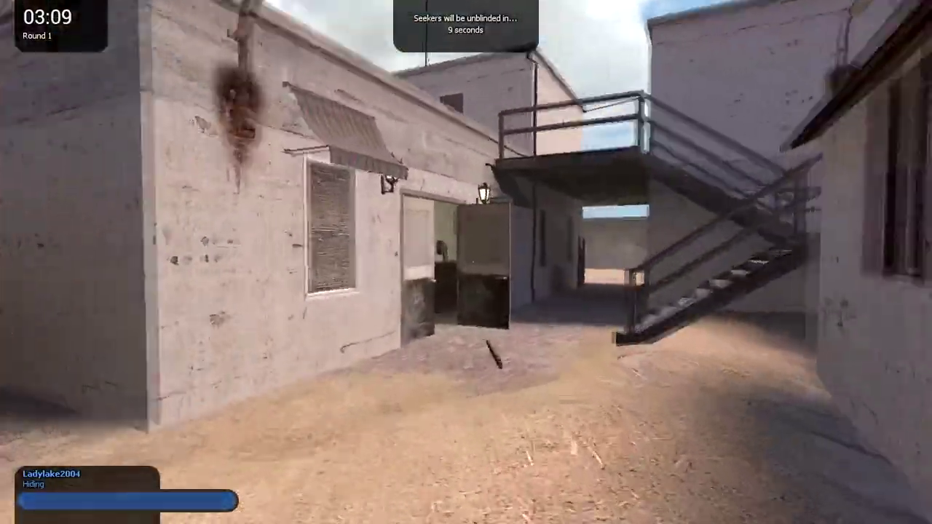
key("w")
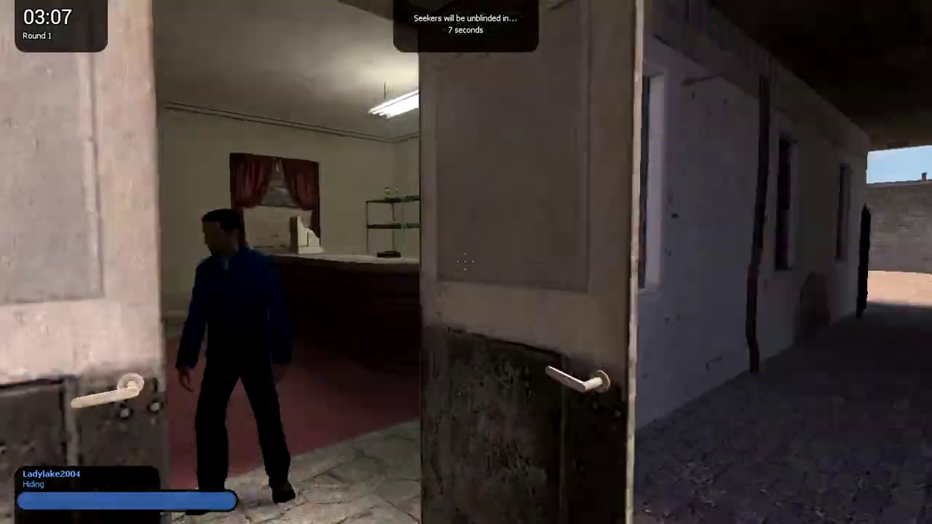
key("w")
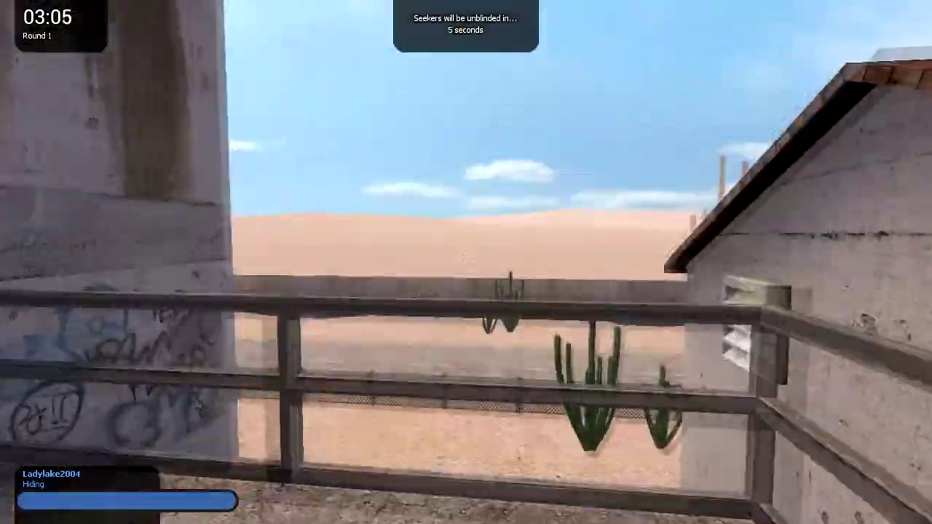
key("w")
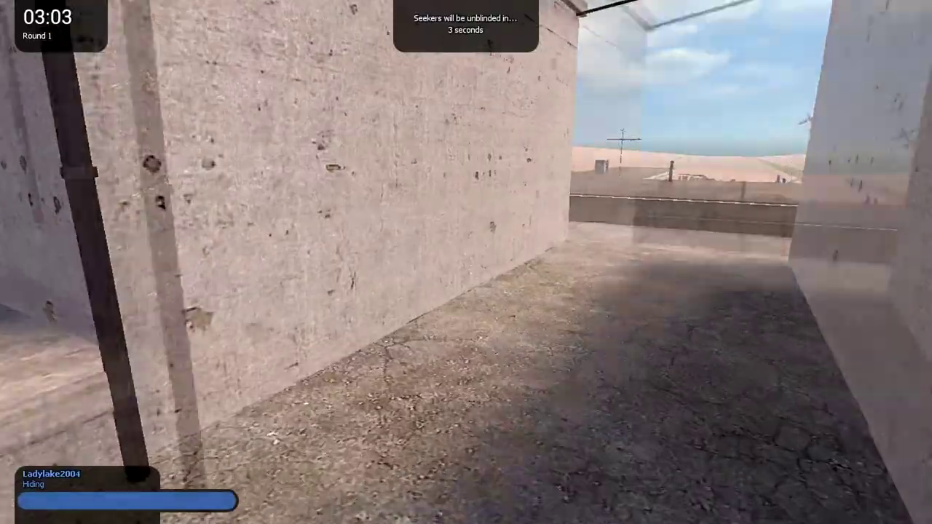
key("w")
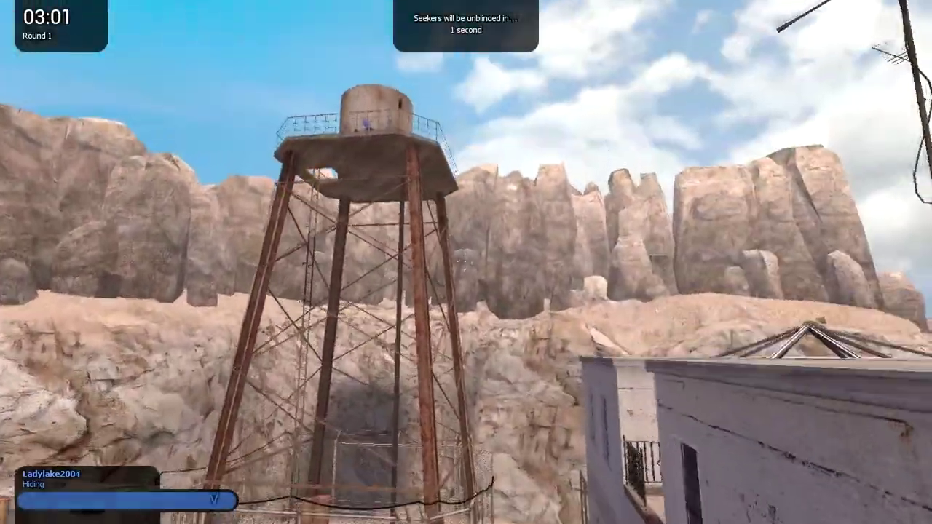
key("w")
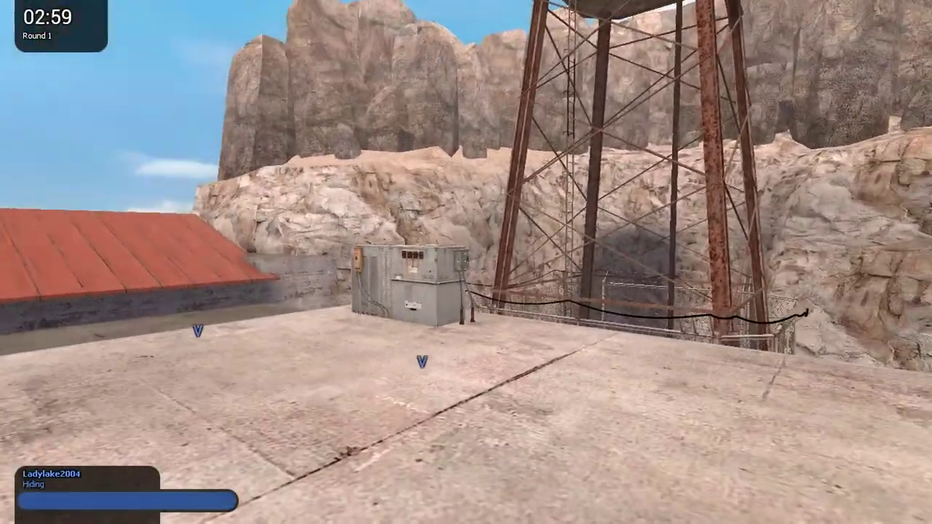
key("w")
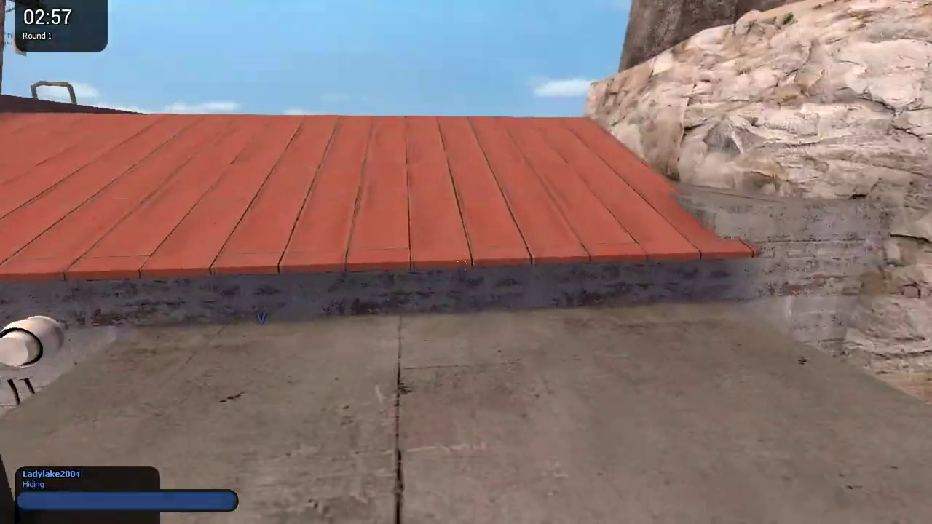
key("w")
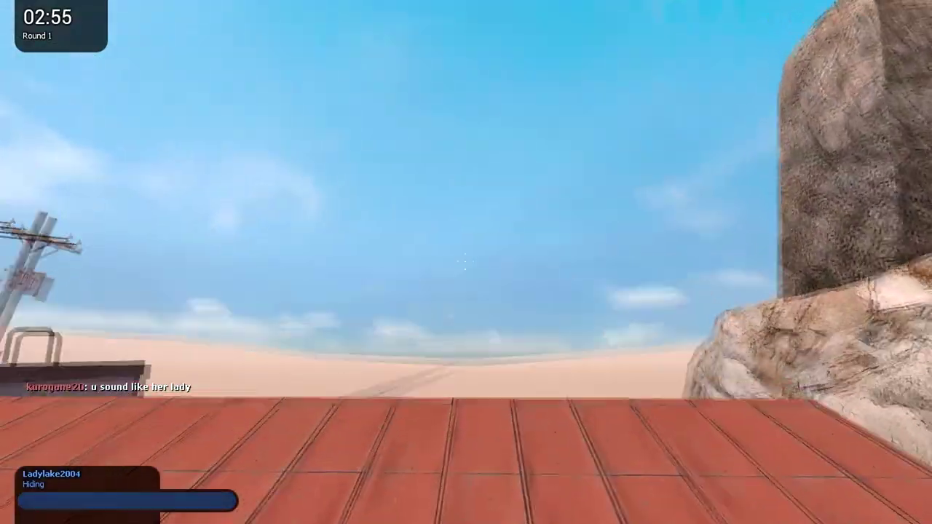
key("w")
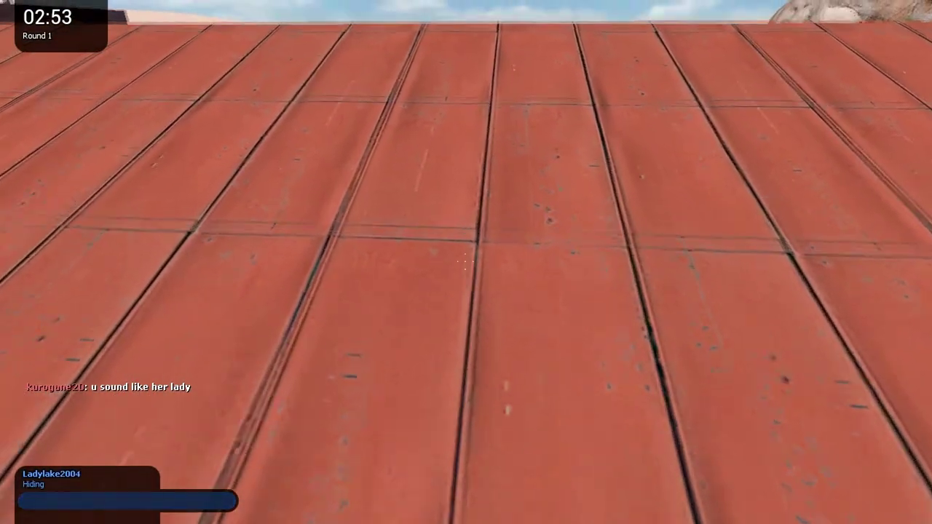
key("w")
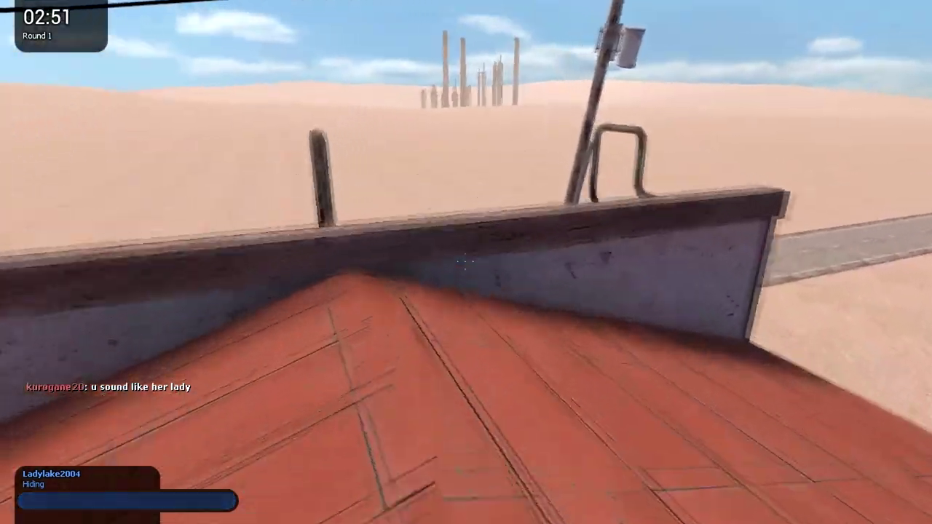
key("w")
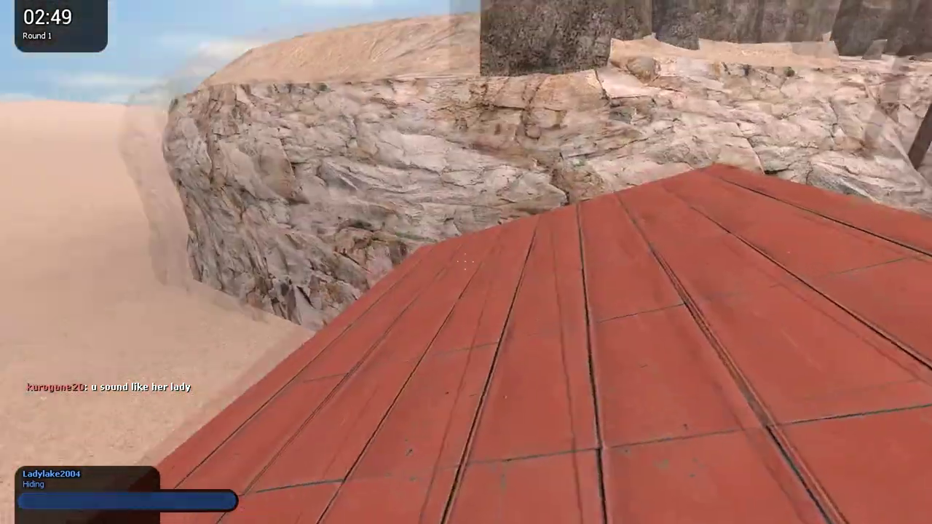
key("w")
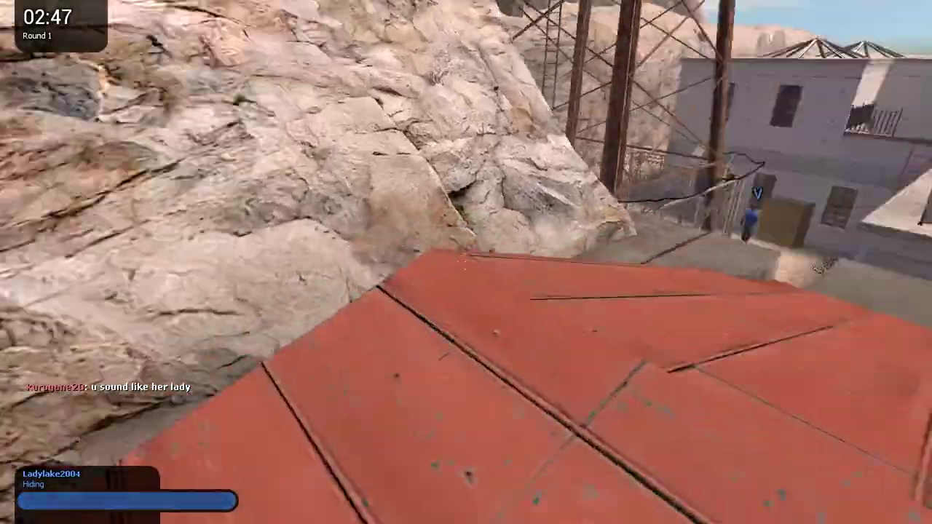
key("w")
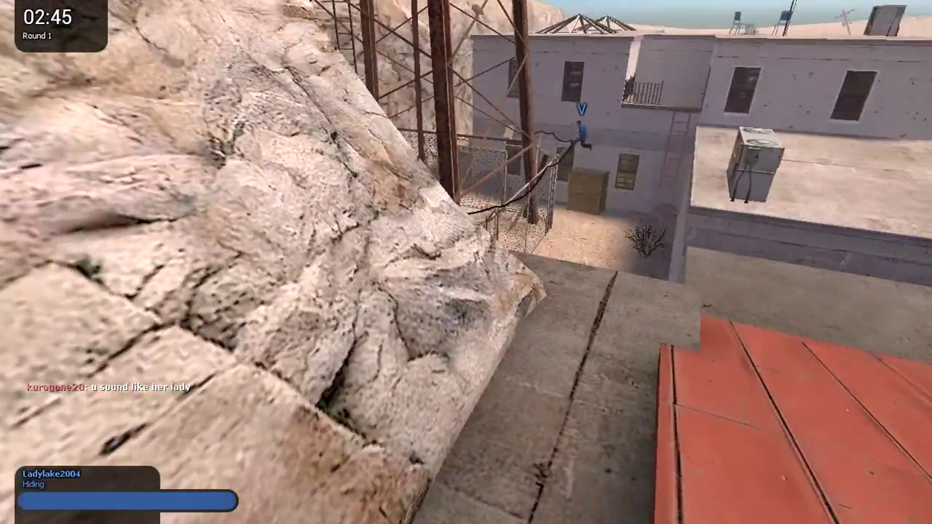
key("w")
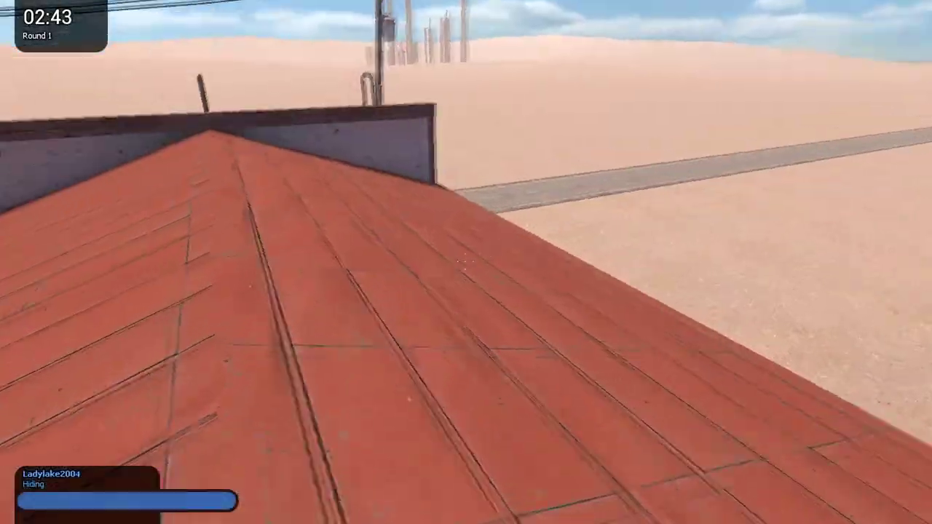
key("w")
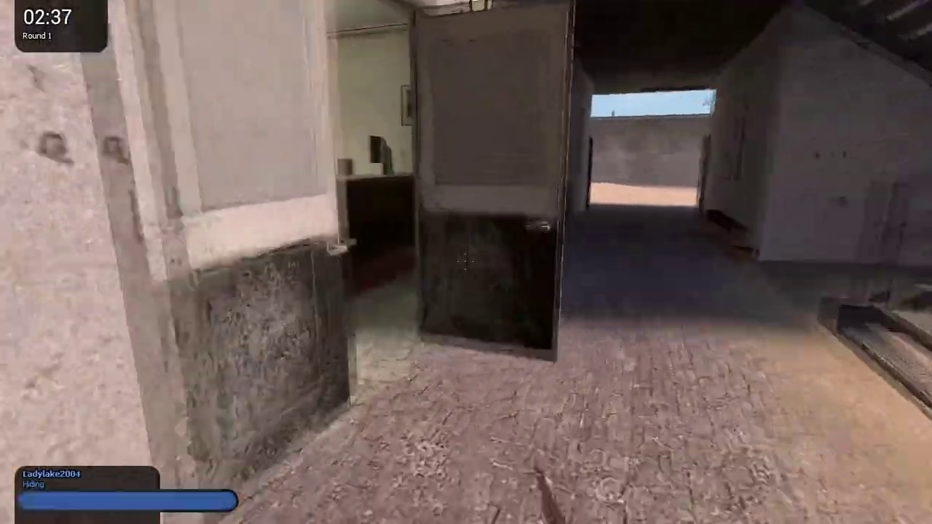
key("w")
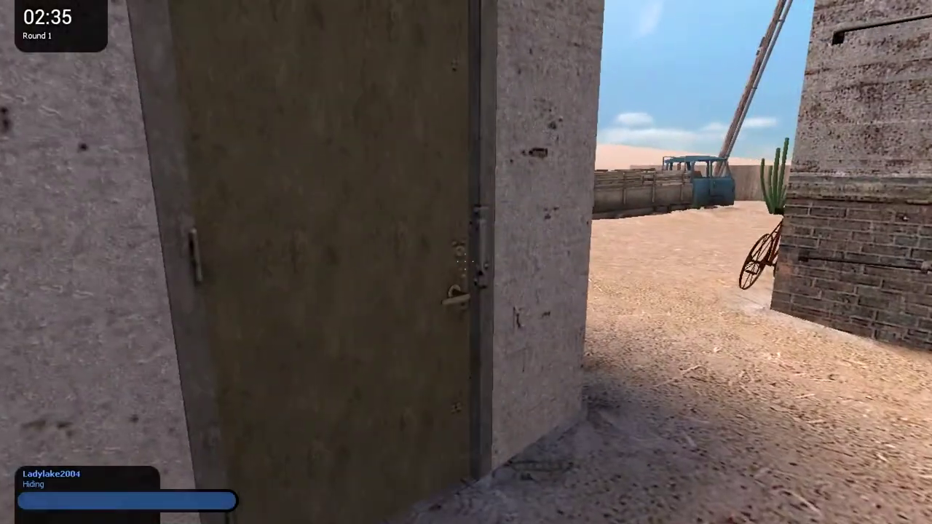
key("w")
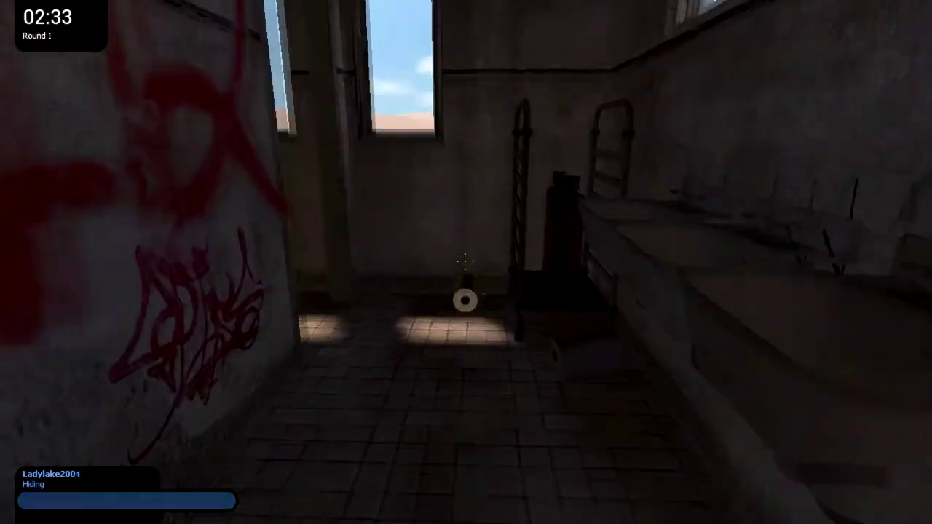
key("w")
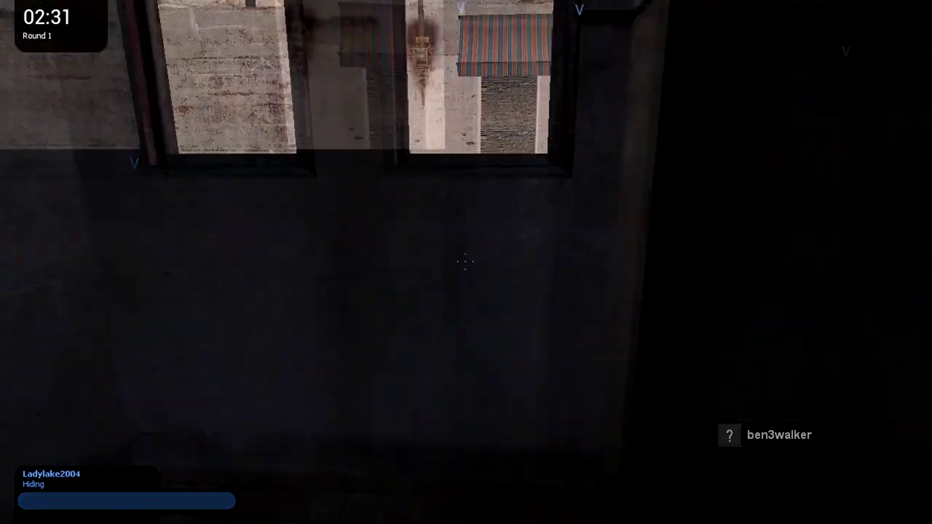
key("w")
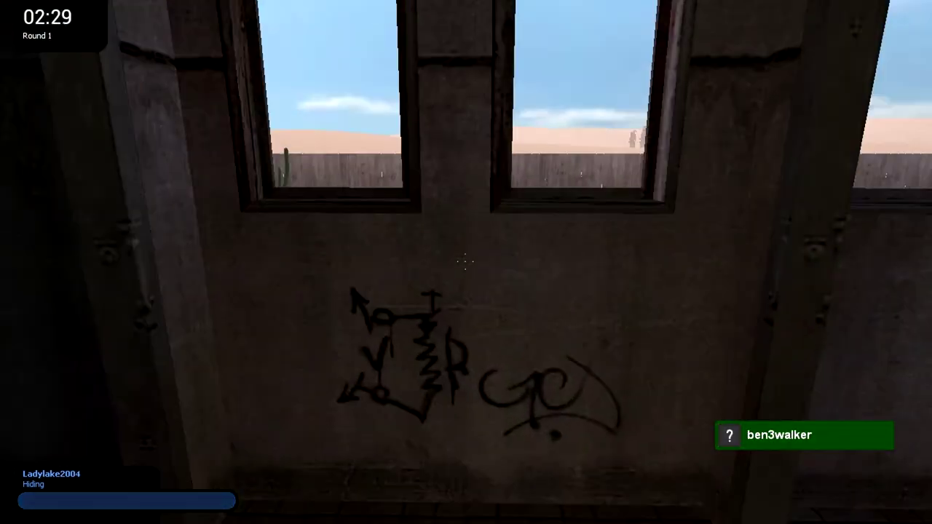
key("w")
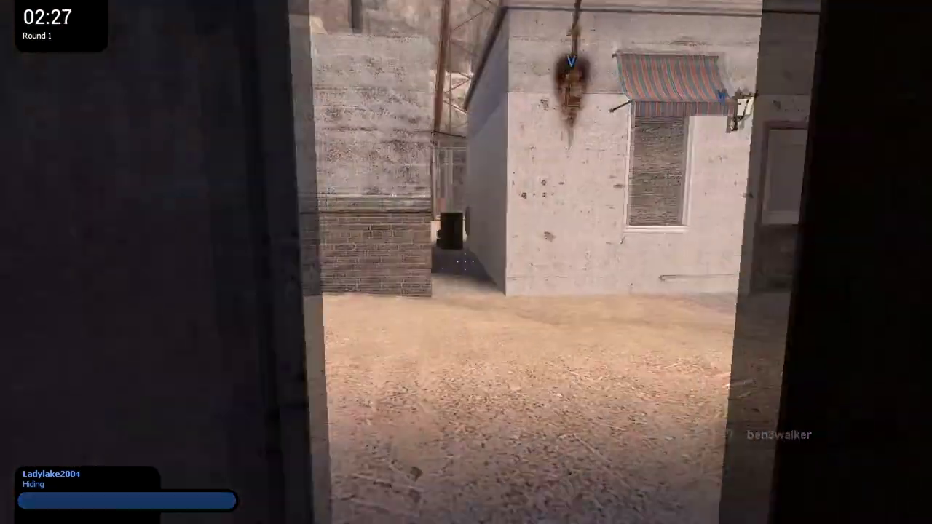
key("w")
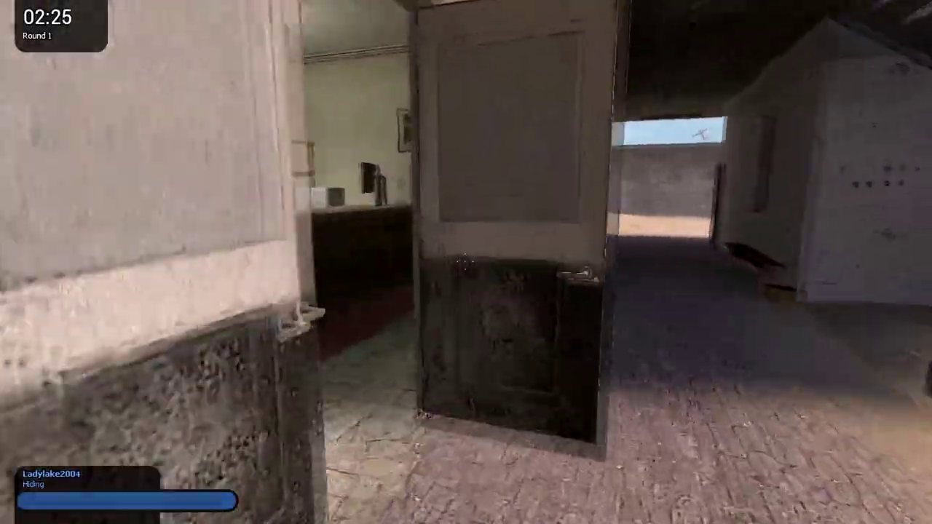
key("w")
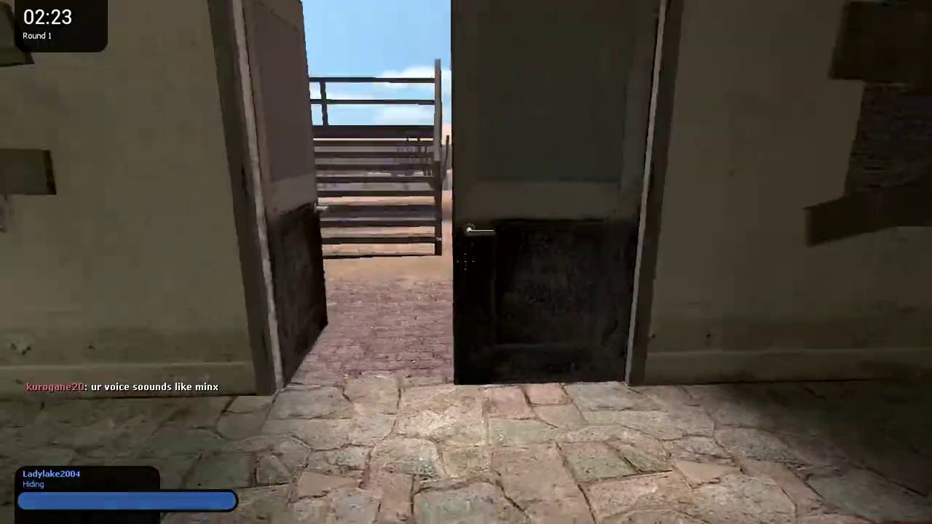
key("w")
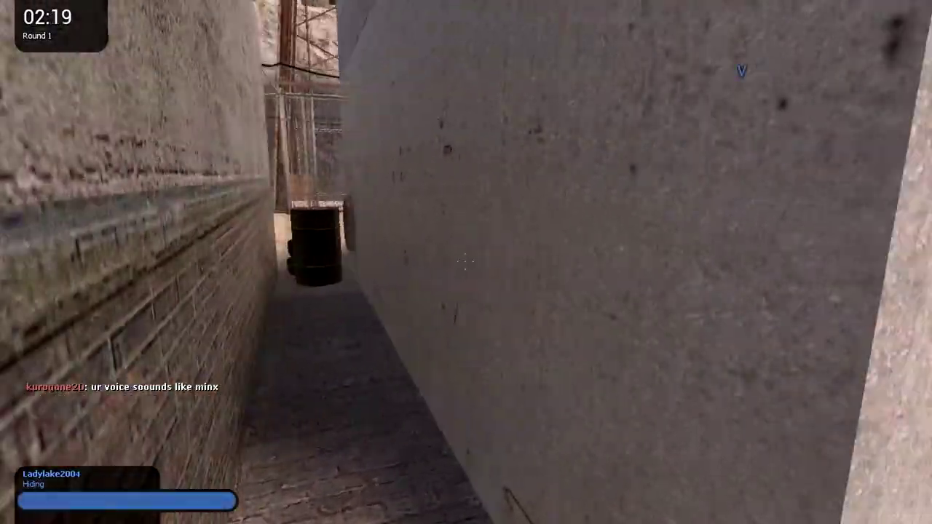
key("w")
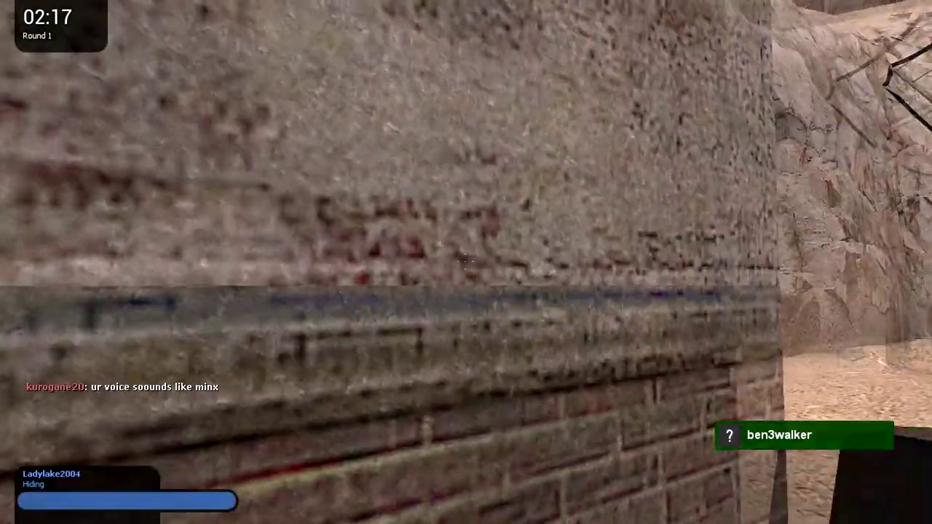
key("w")
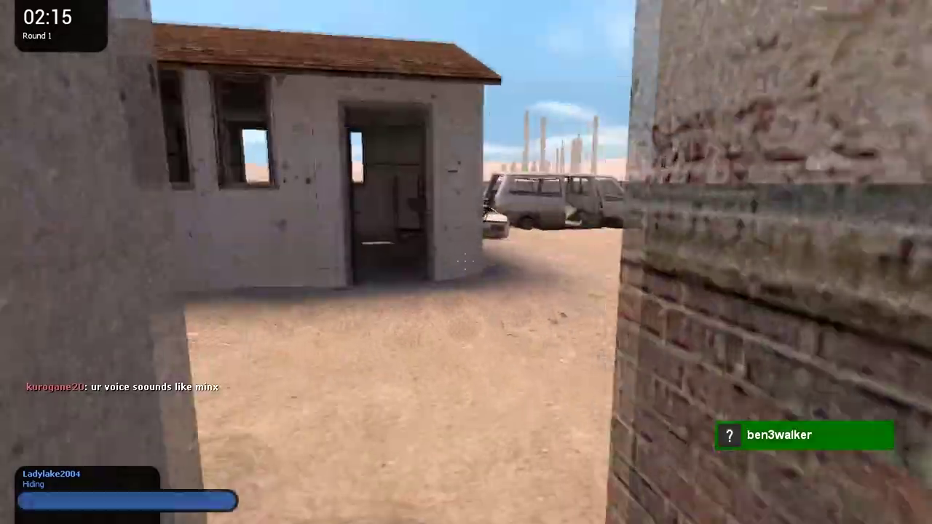
key("w")
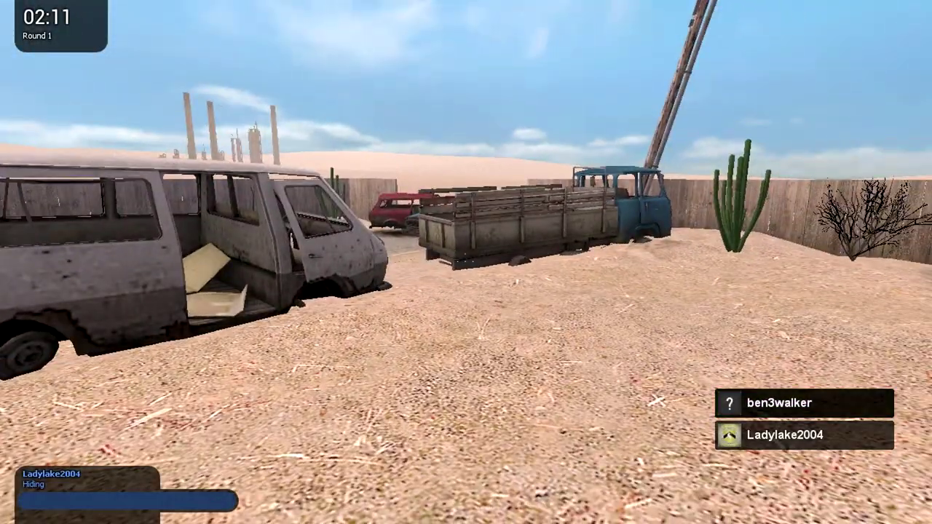
key("w")
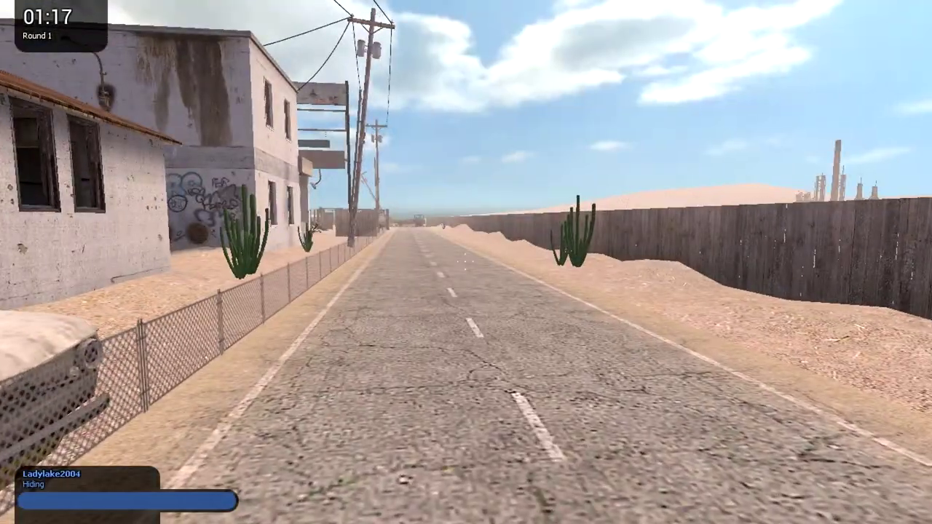
key("Tab")
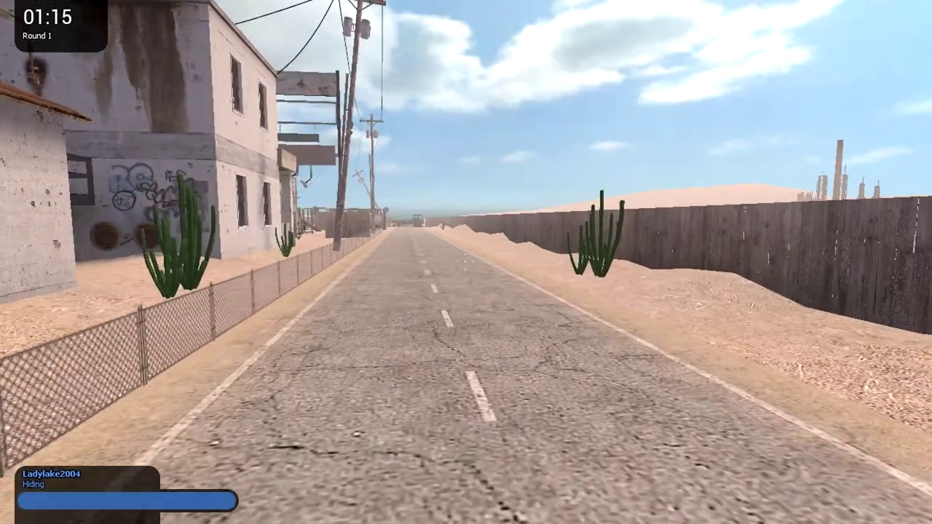